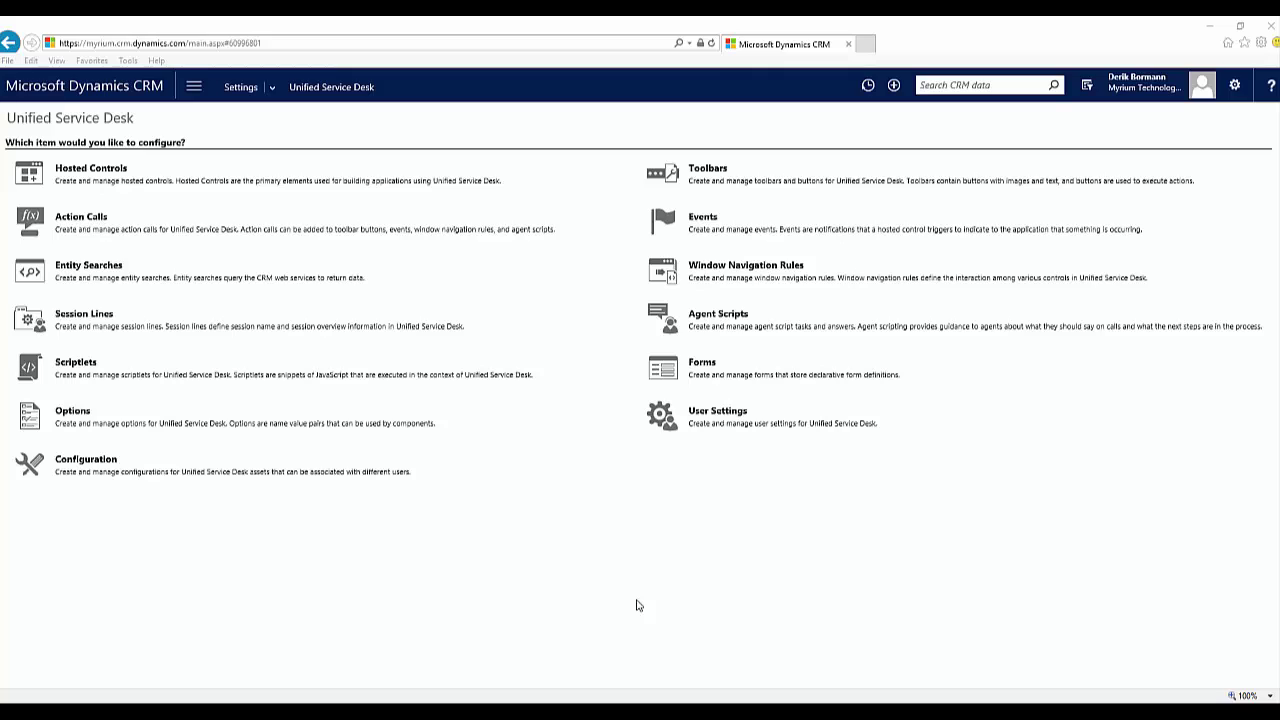
# Step: Open the Main toolbar record in the Unified Service Desk settings, then switch to the Unified Service Desk client and open its search area
pyautogui.click(716, 175)
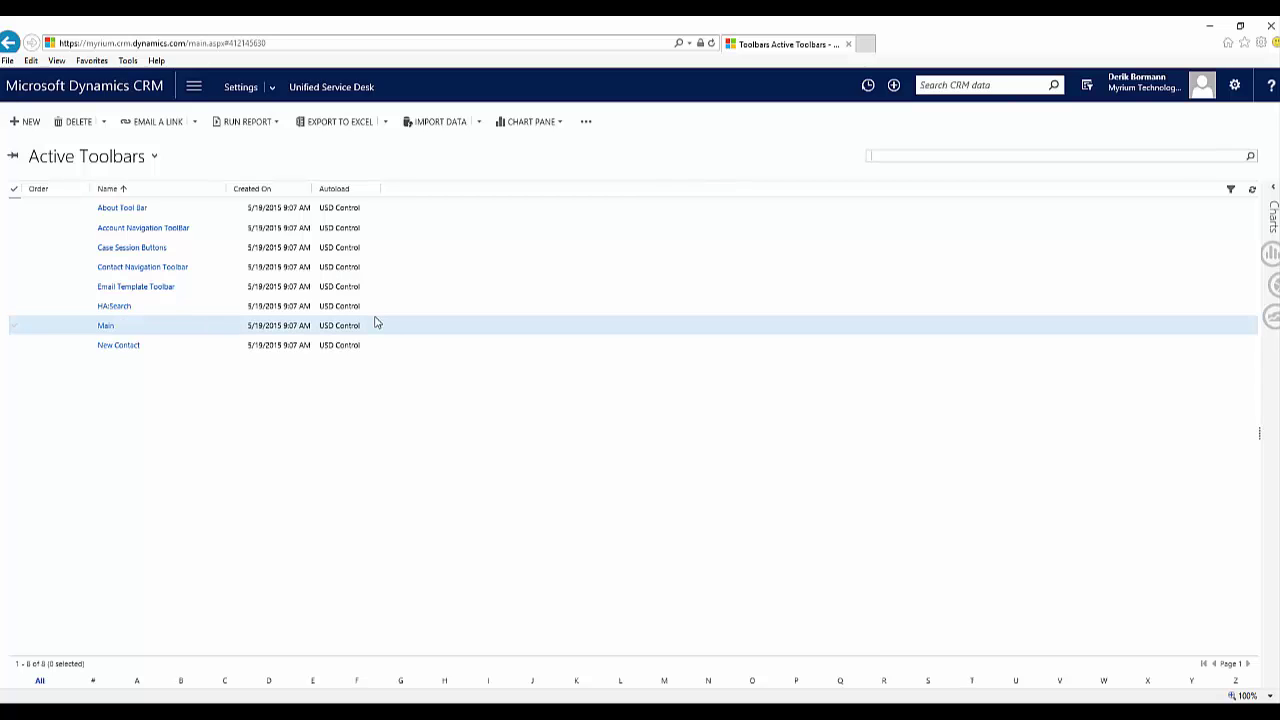
pyautogui.moveTo(103, 331); pyautogui.dragTo(106, 329)
pyautogui.doubleClick(174, 331)
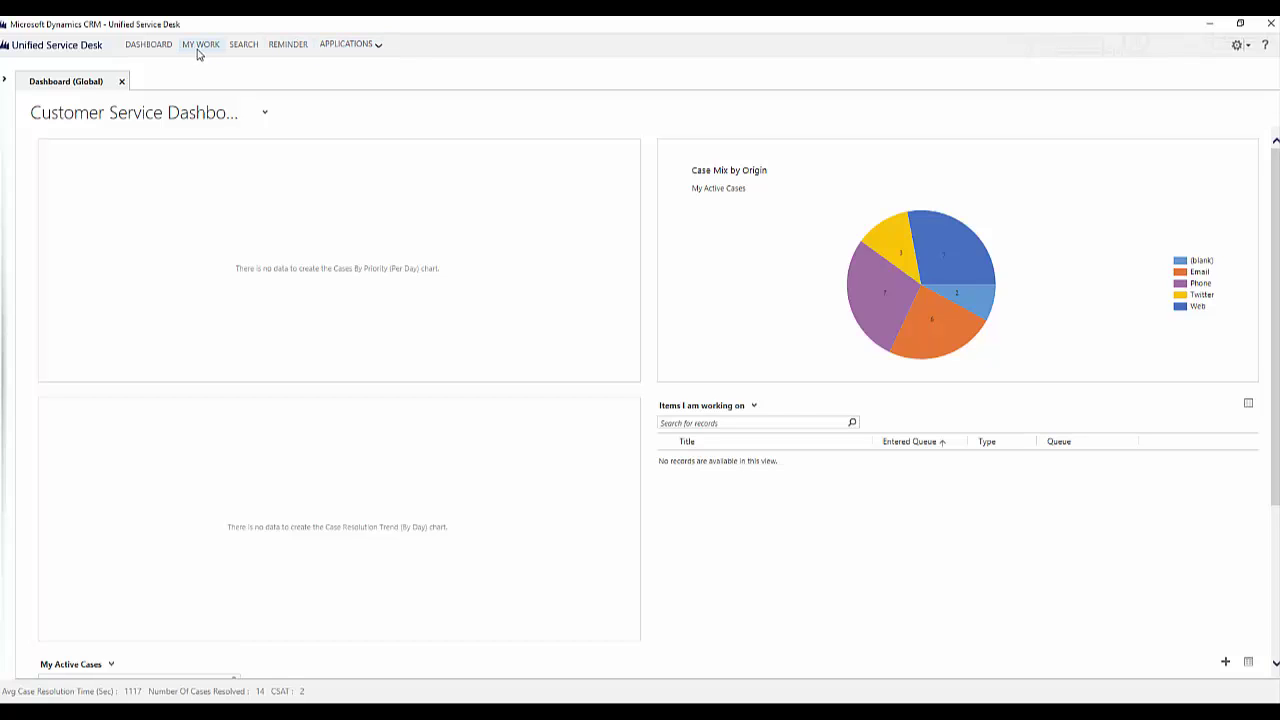
pyautogui.click(246, 45)
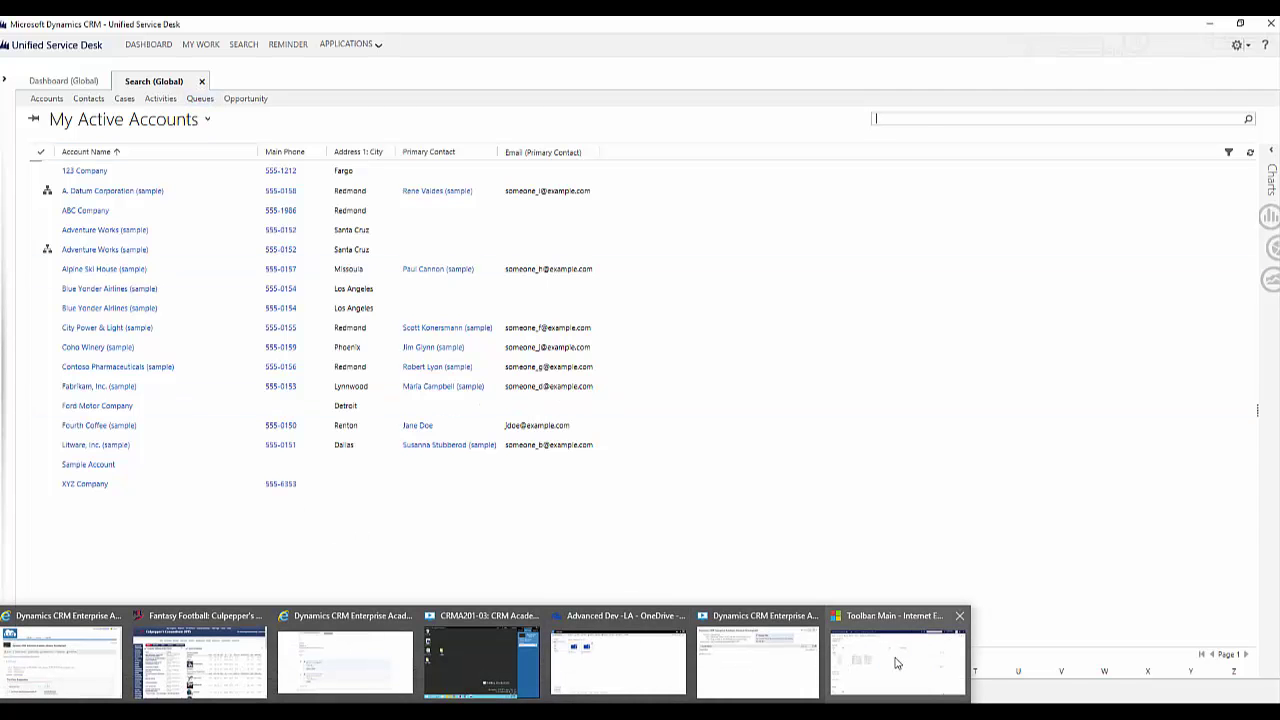
# Step: Switch back to the CRM settings in the browser and open the Account button of the HA:Search toolbar for review
pyautogui.click(895, 666)
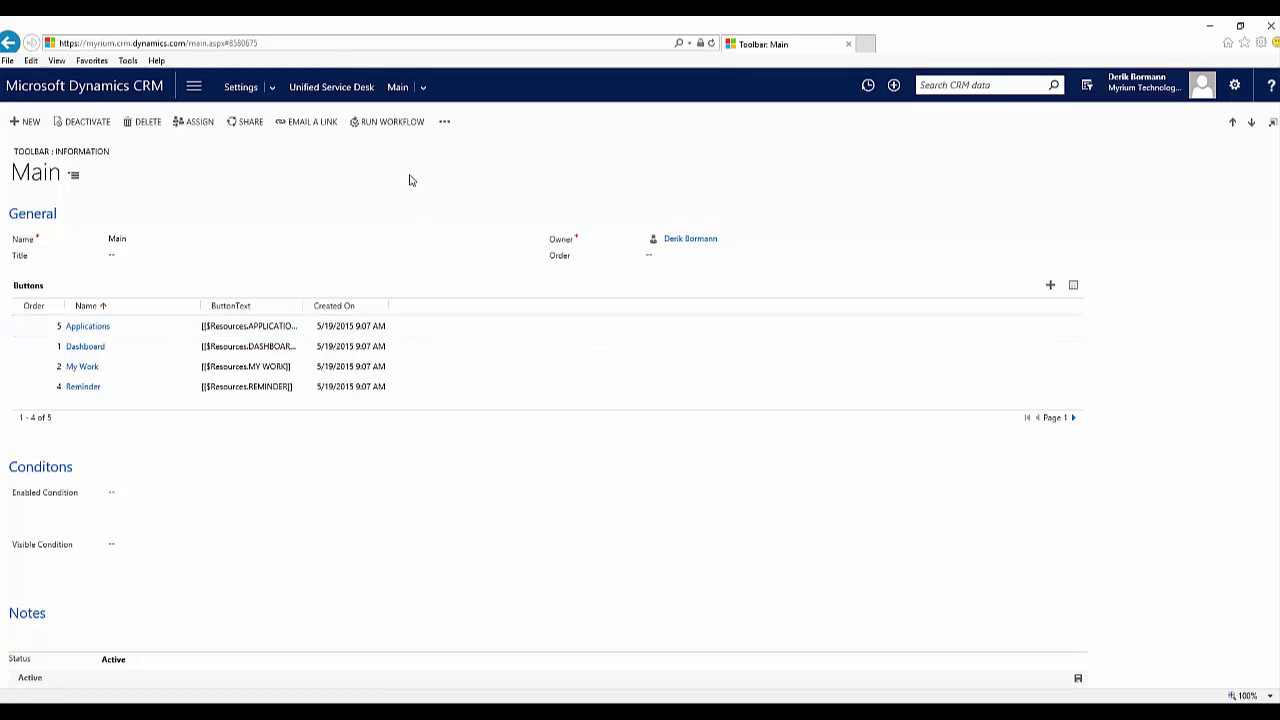
pyautogui.click(352, 89)
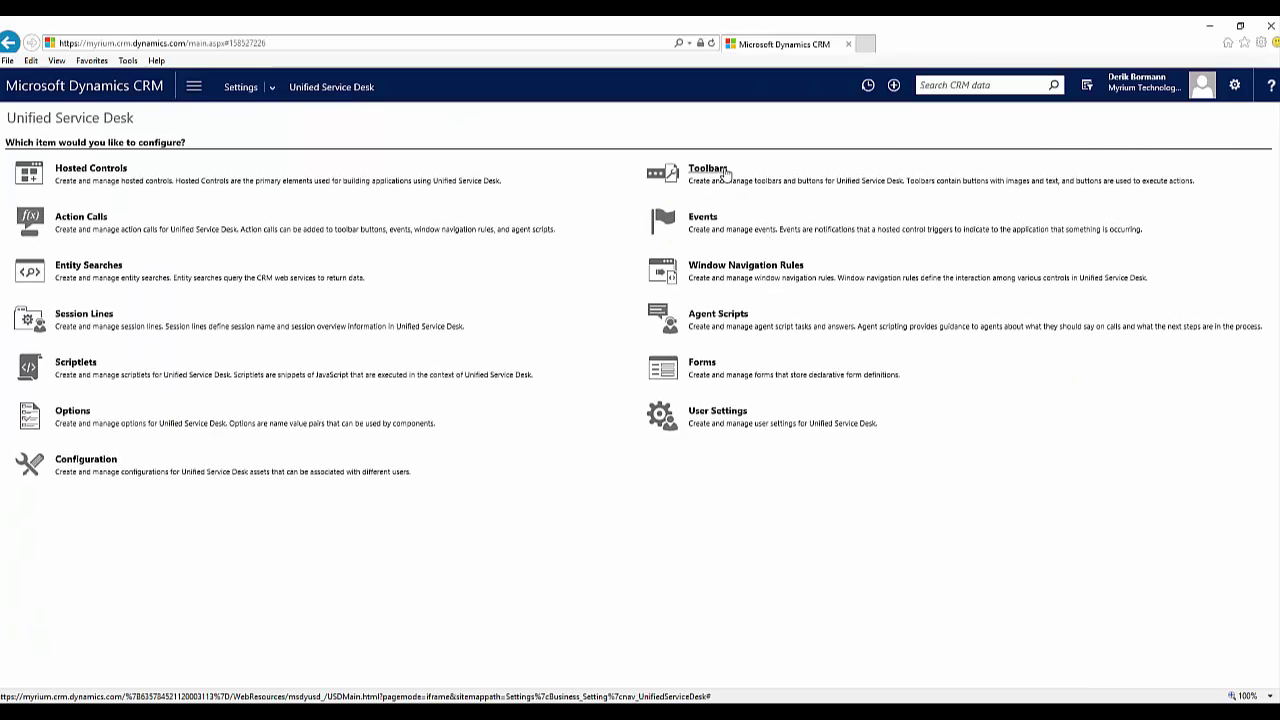
pyautogui.click(720, 170)
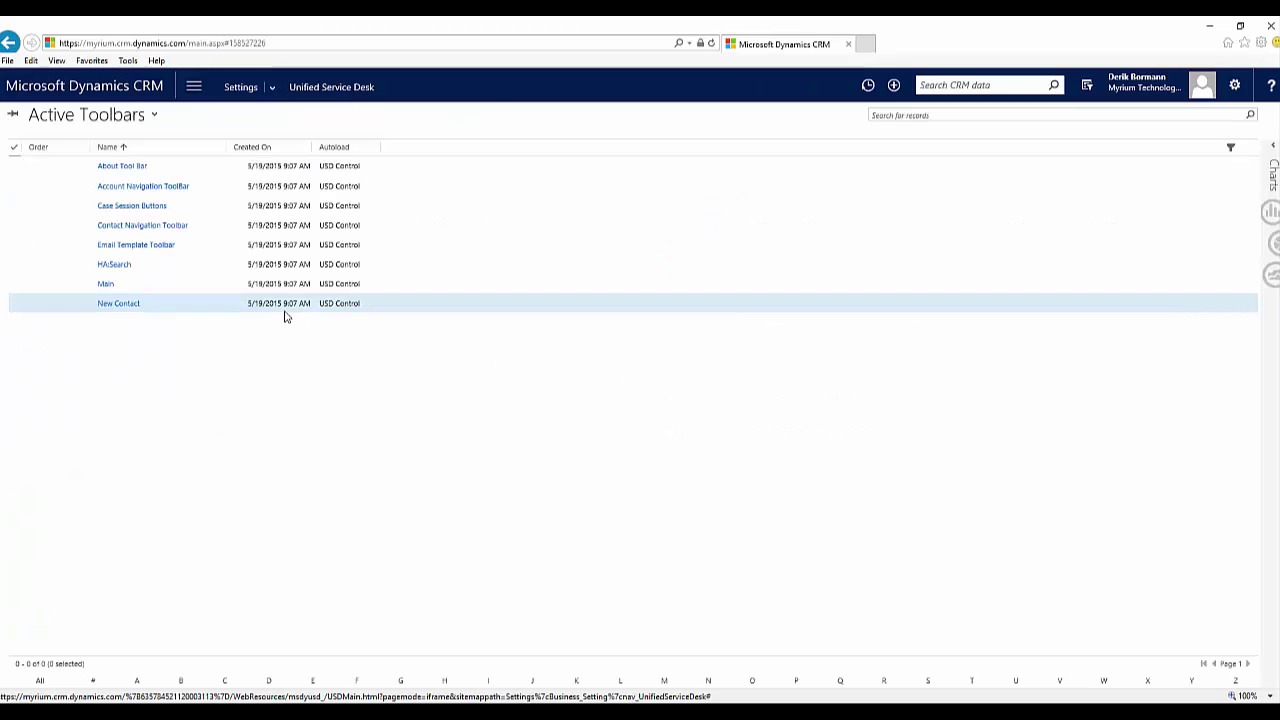
pyautogui.click(126, 266)
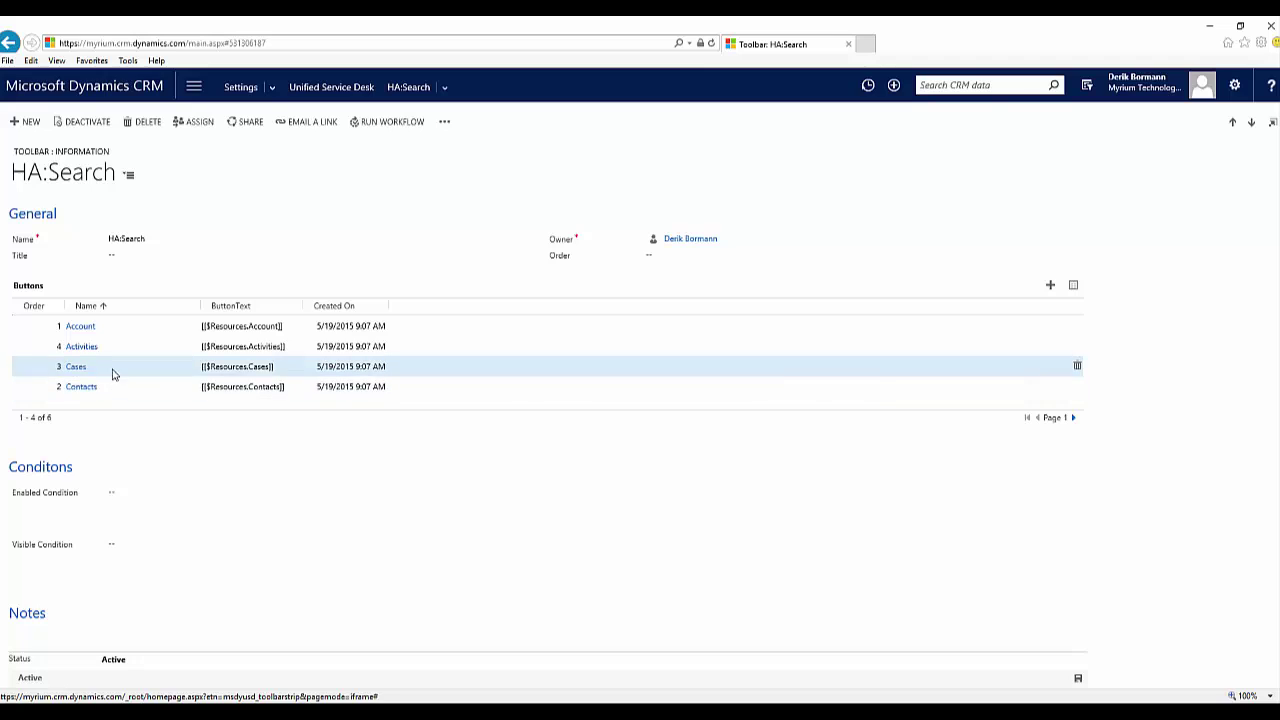
pyautogui.click(81, 327)
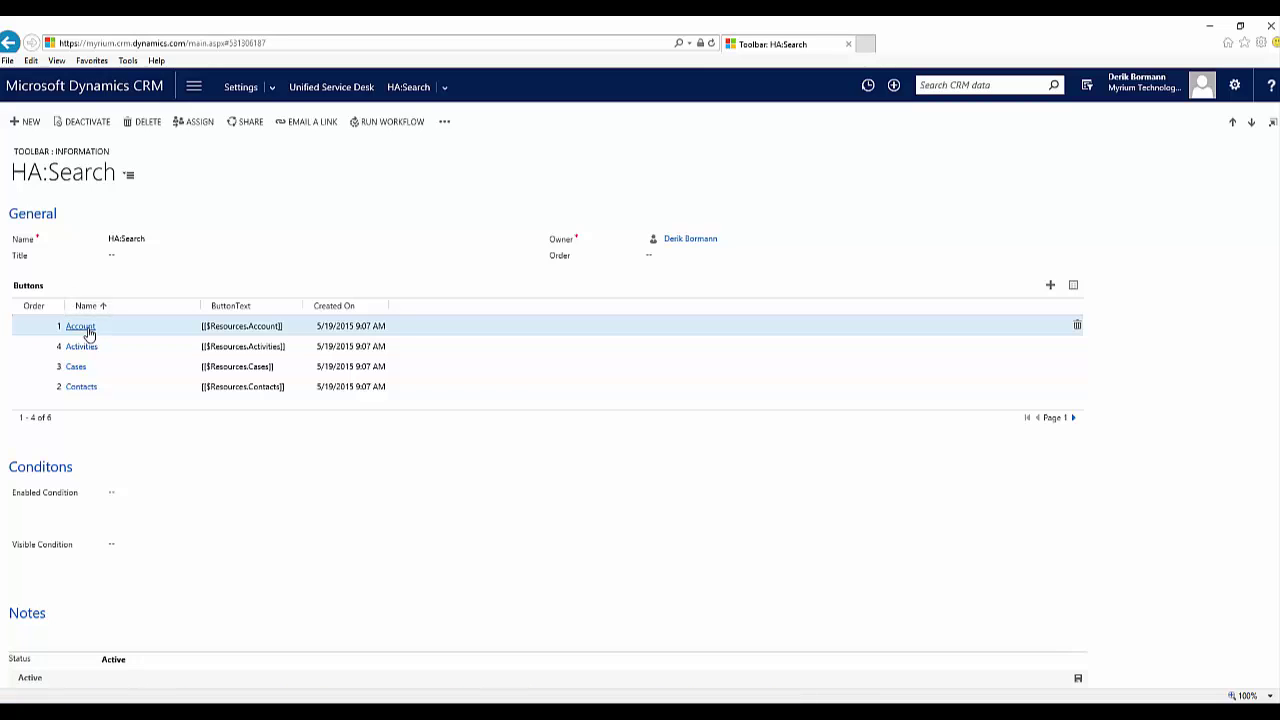
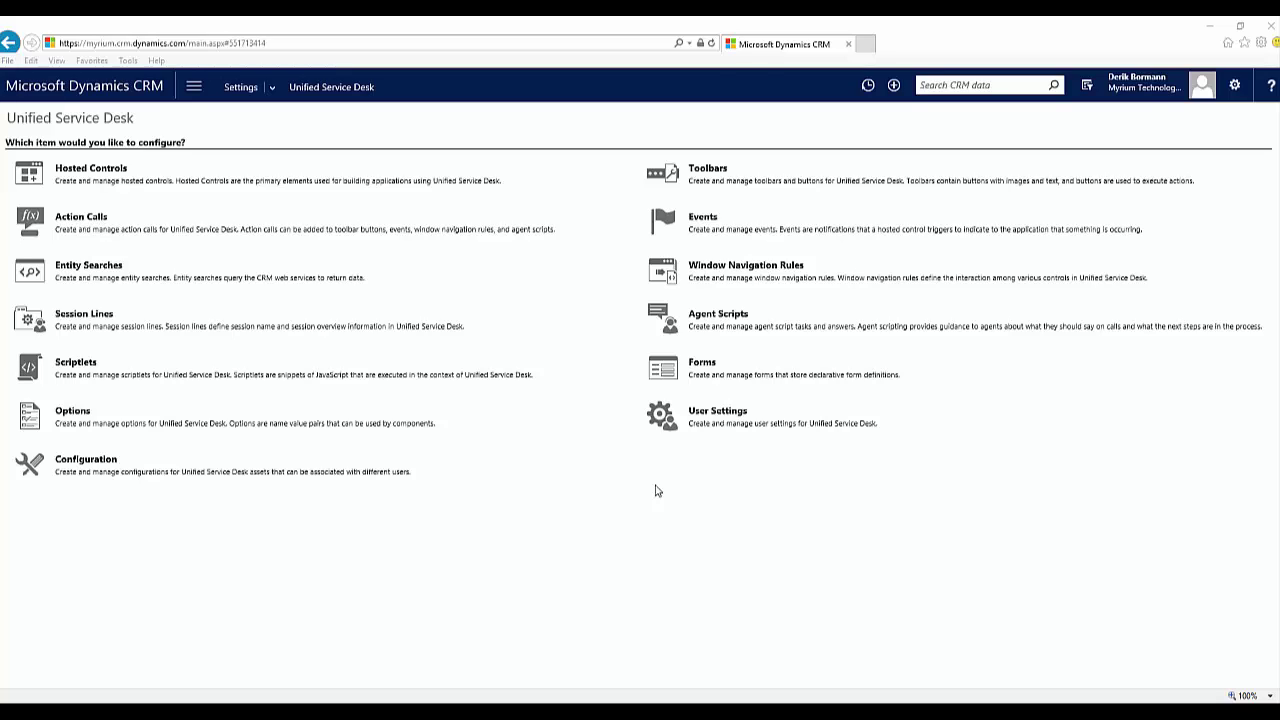
# Step: Add a button named Bank Account with the button text Bank Accounts to the HA:Search toolbar and save it
pyautogui.click(712, 174)
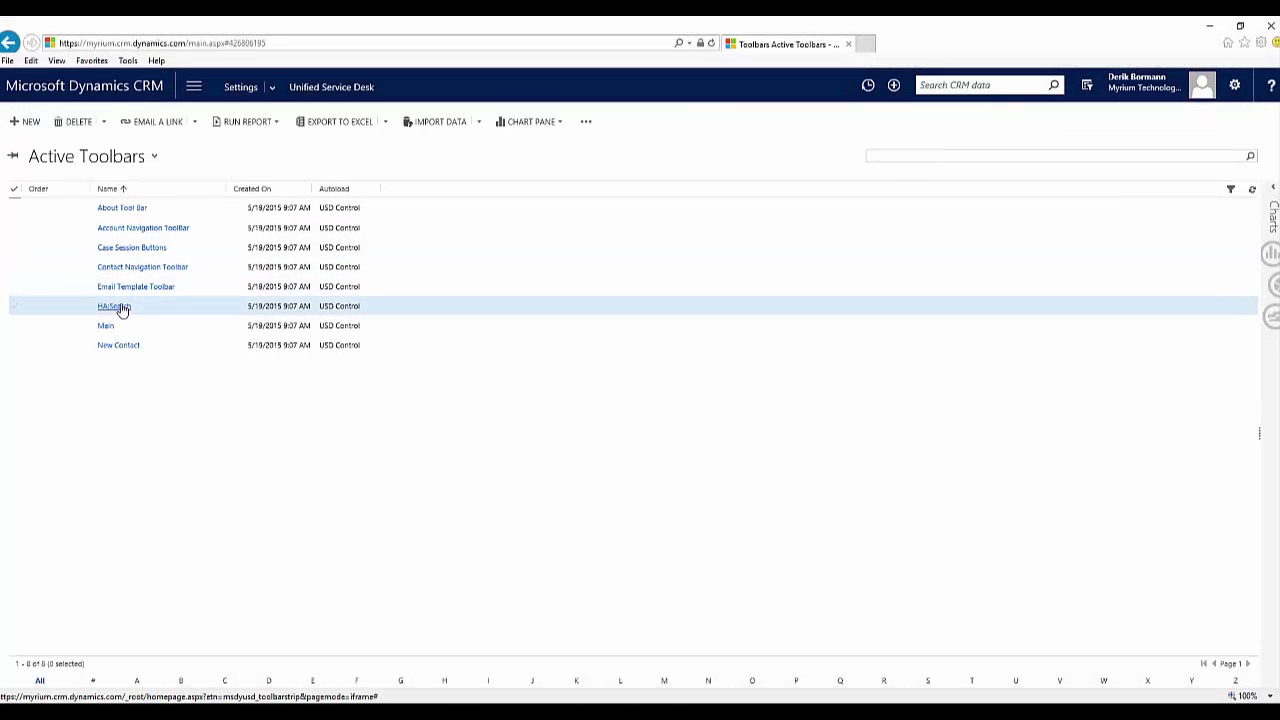
pyautogui.click(114, 306)
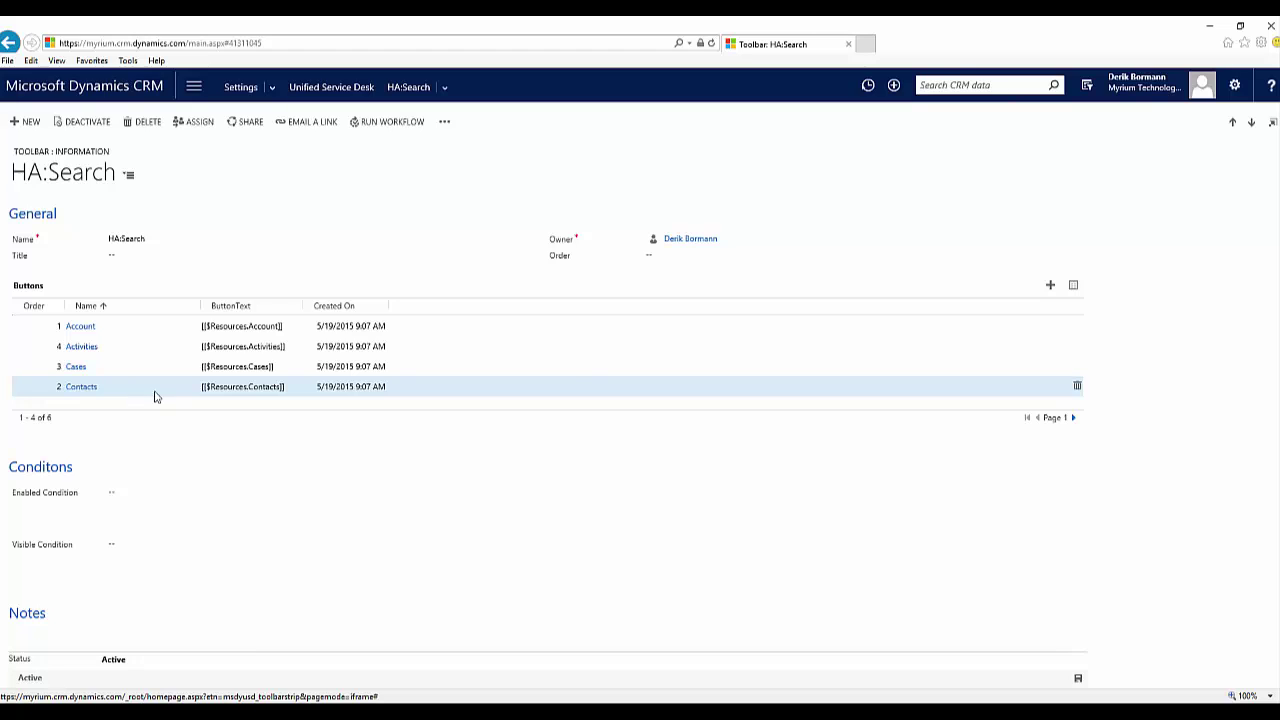
pyautogui.click(1050, 287)
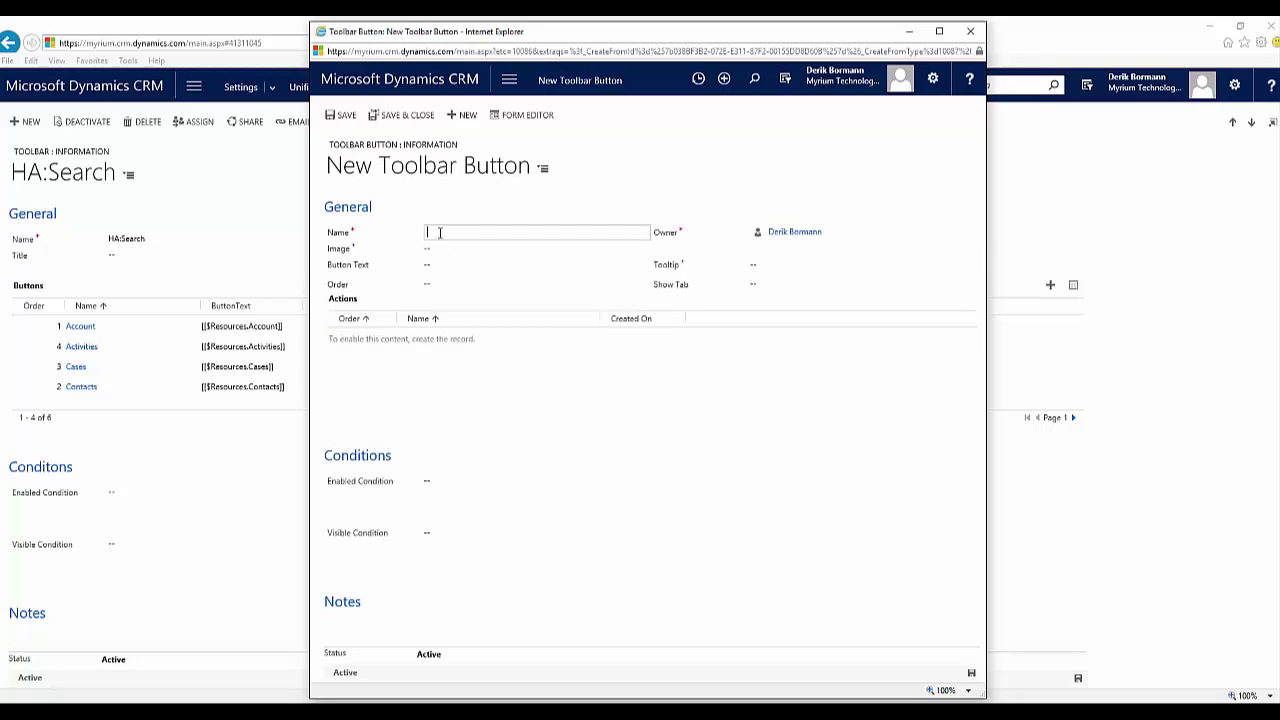
pyautogui.write('Bank Account')
pyautogui.press('Tab')
pyautogui.press('Tab')
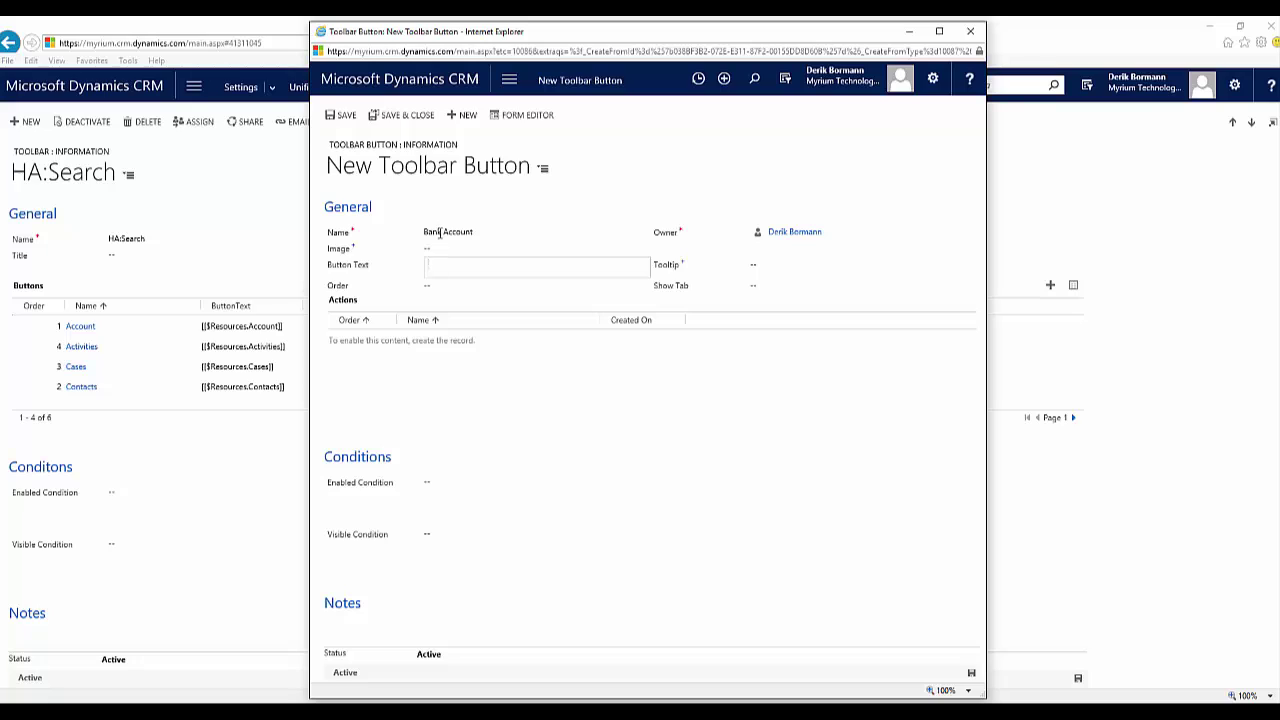
pyautogui.write('Bank Accounts')
pyautogui.press('Tab')
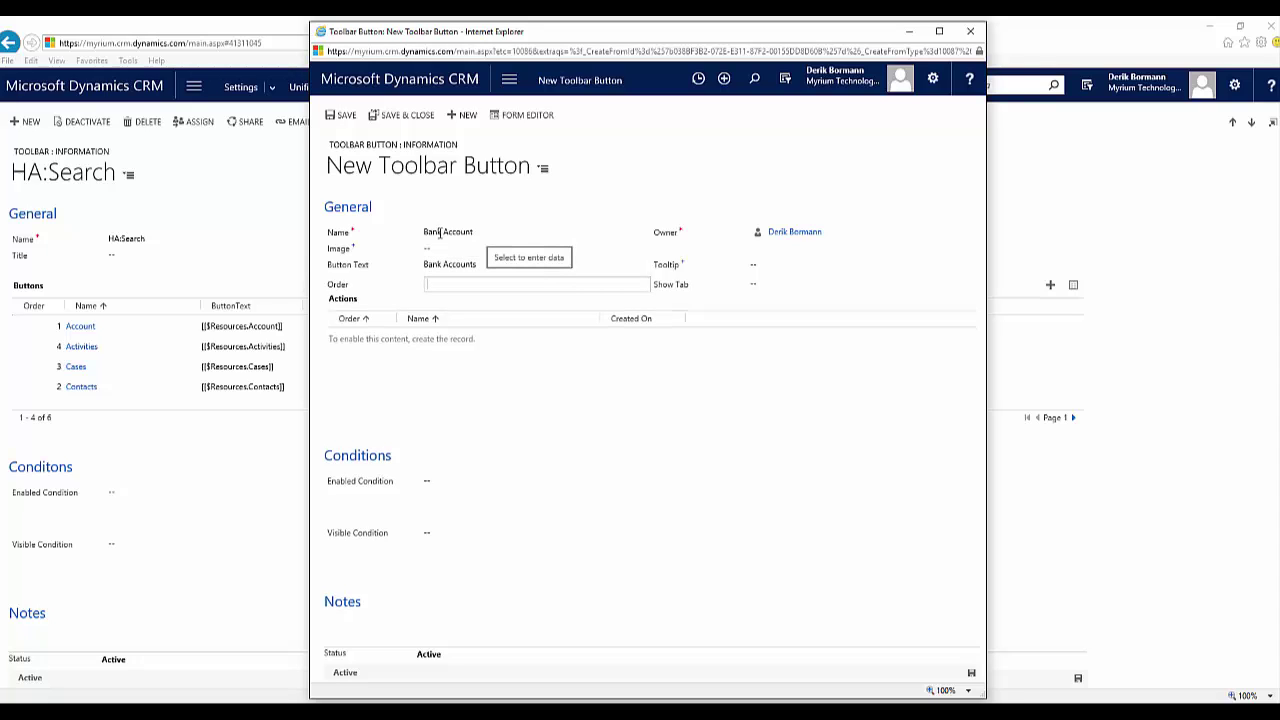
pyautogui.click(342, 115)
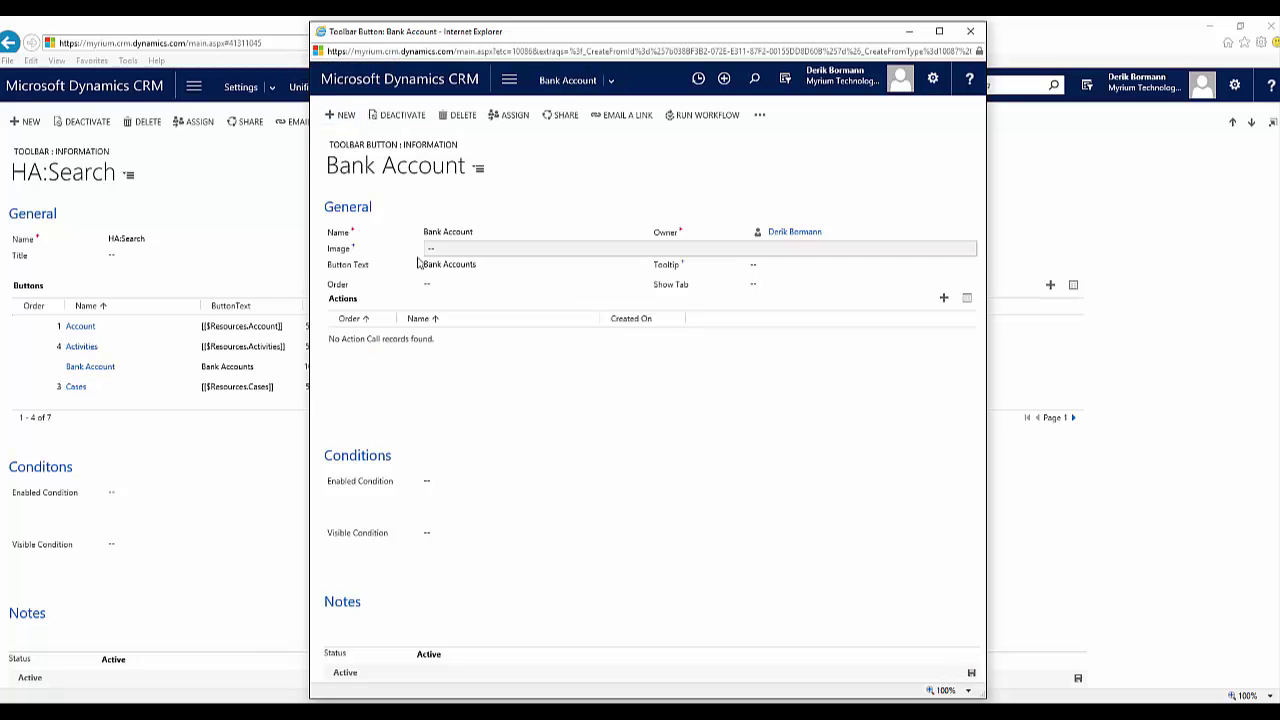
# Step: Create a new action call for the Bank Account button and name it Search Bank Accounts
pyautogui.click(943, 301)
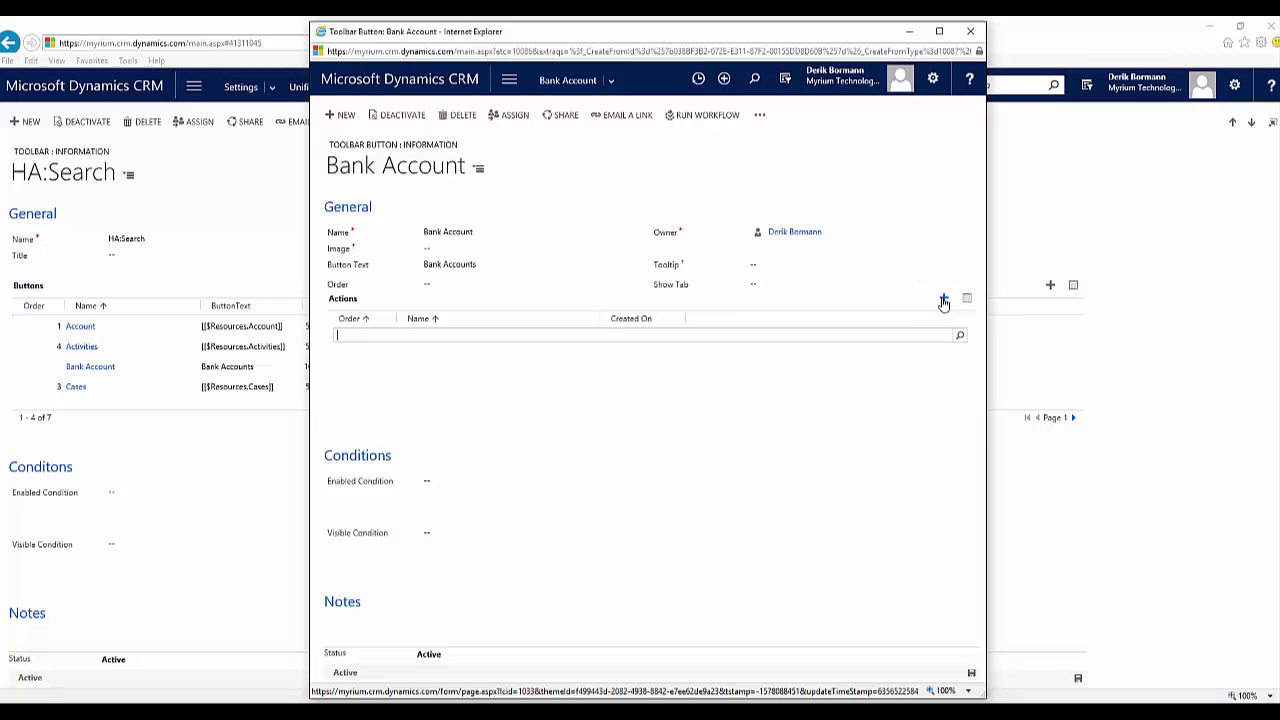
pyautogui.click(960, 336)
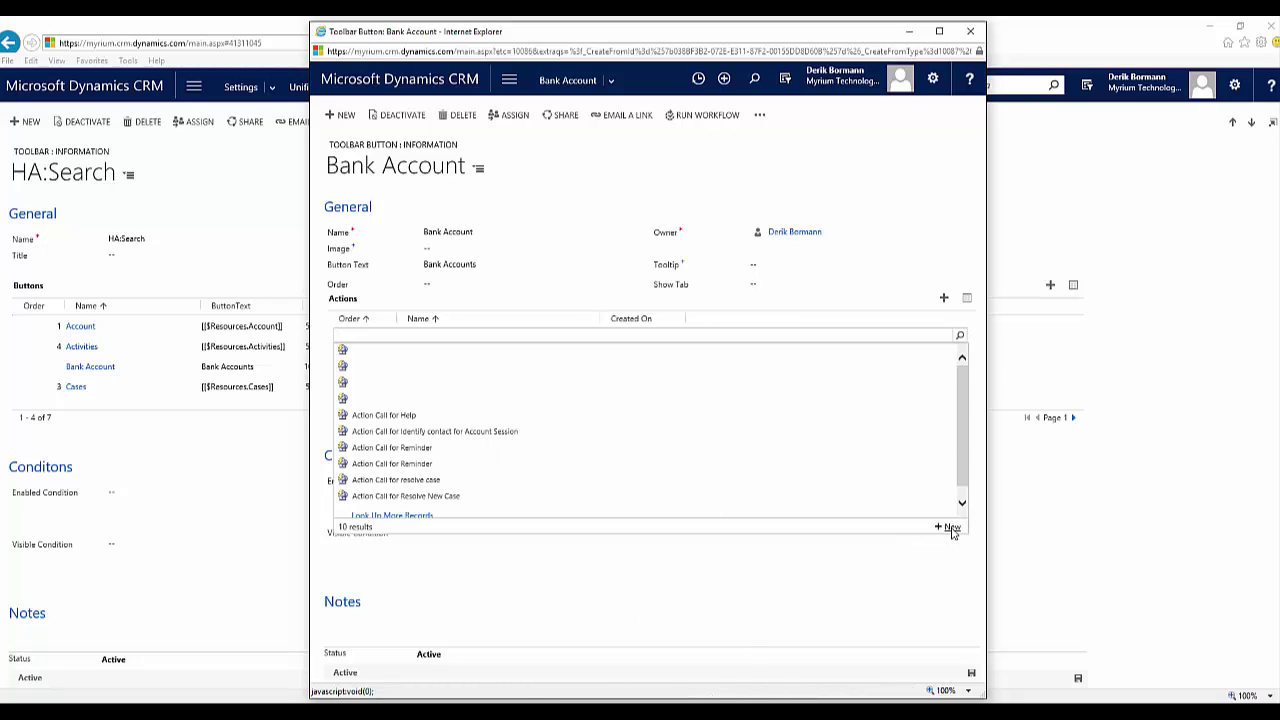
pyautogui.click(950, 528)
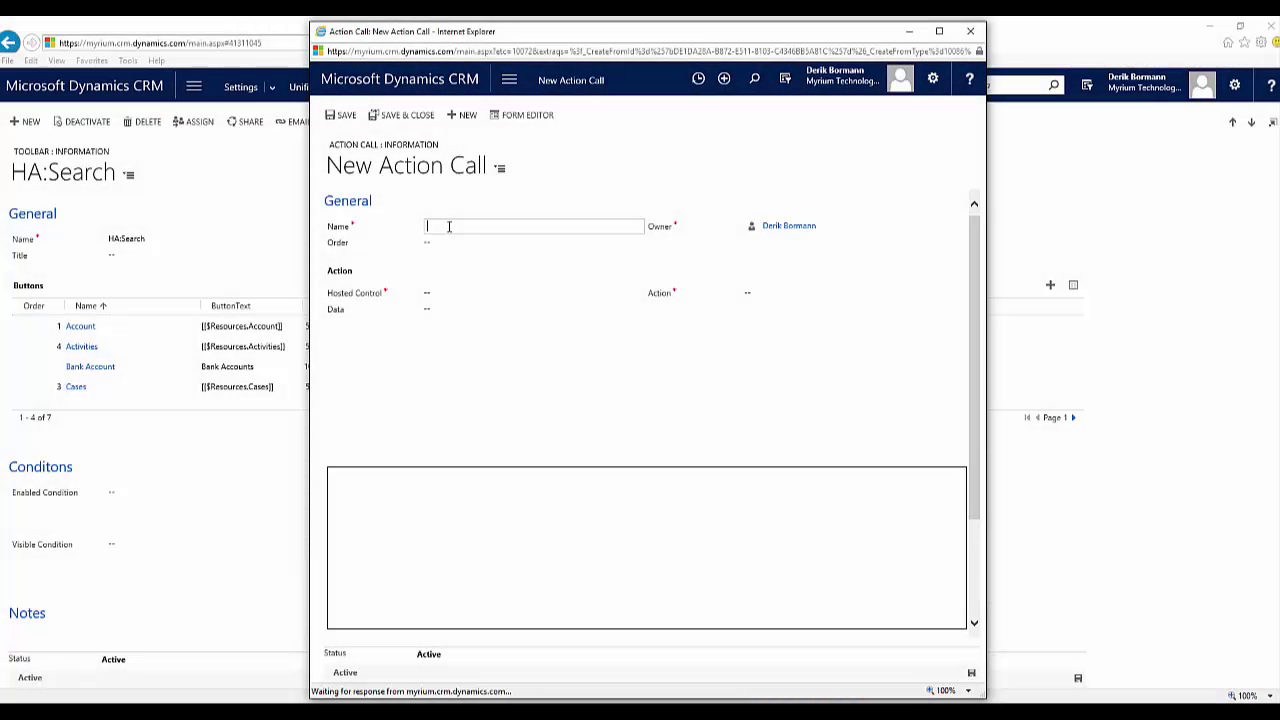
pyautogui.write('Search Bank Accounts')
pyautogui.press('Tab')
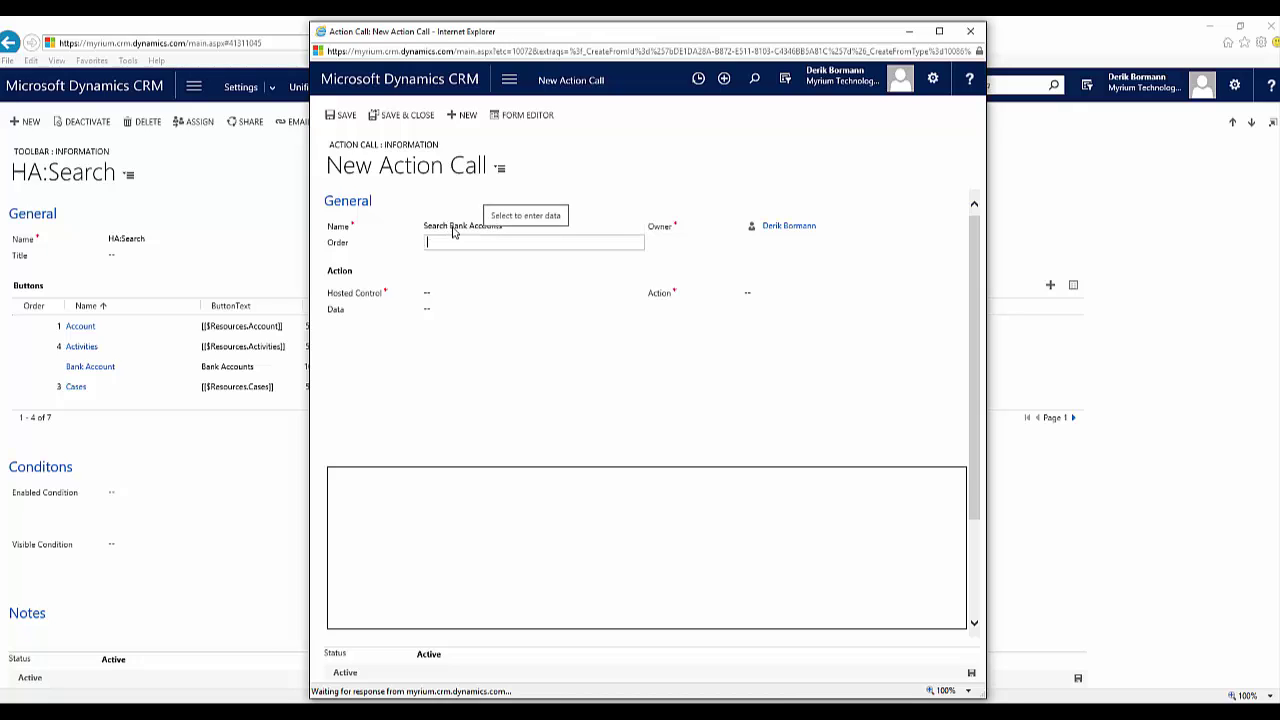
# Step: Set the action call's hosted control to Search and its action to Find
pyautogui.click(501, 295)
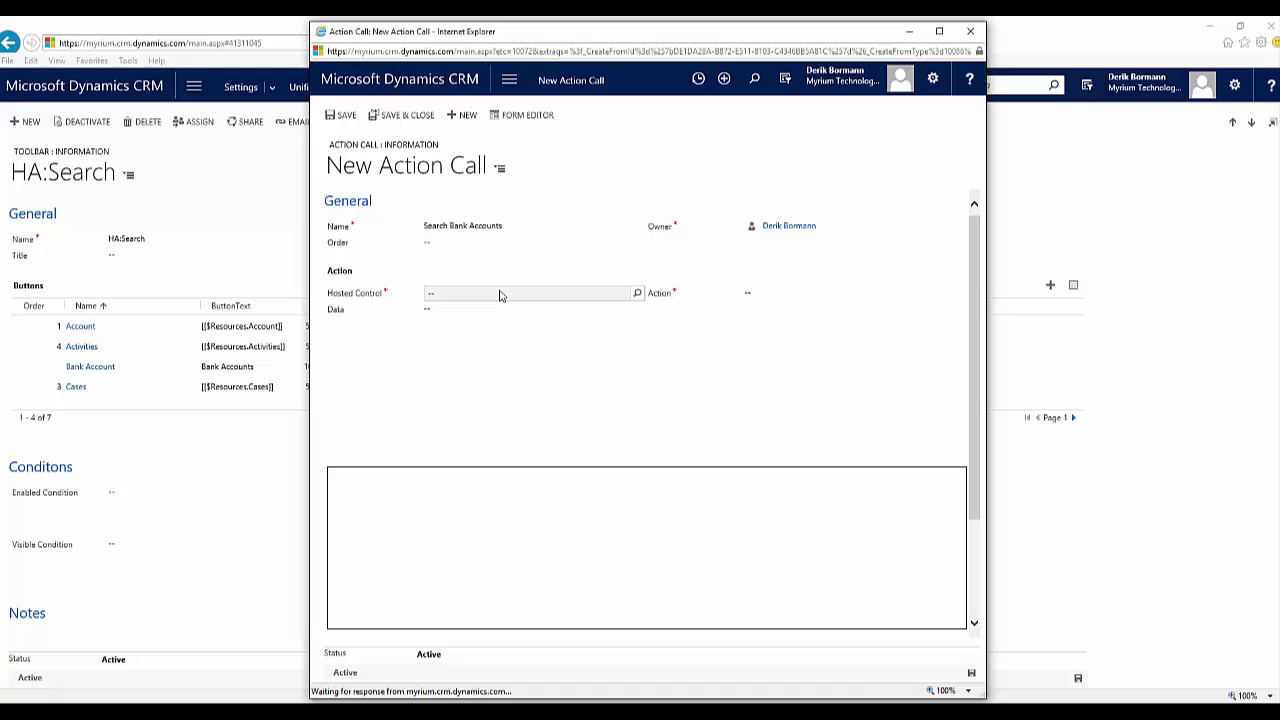
pyautogui.write('Se')
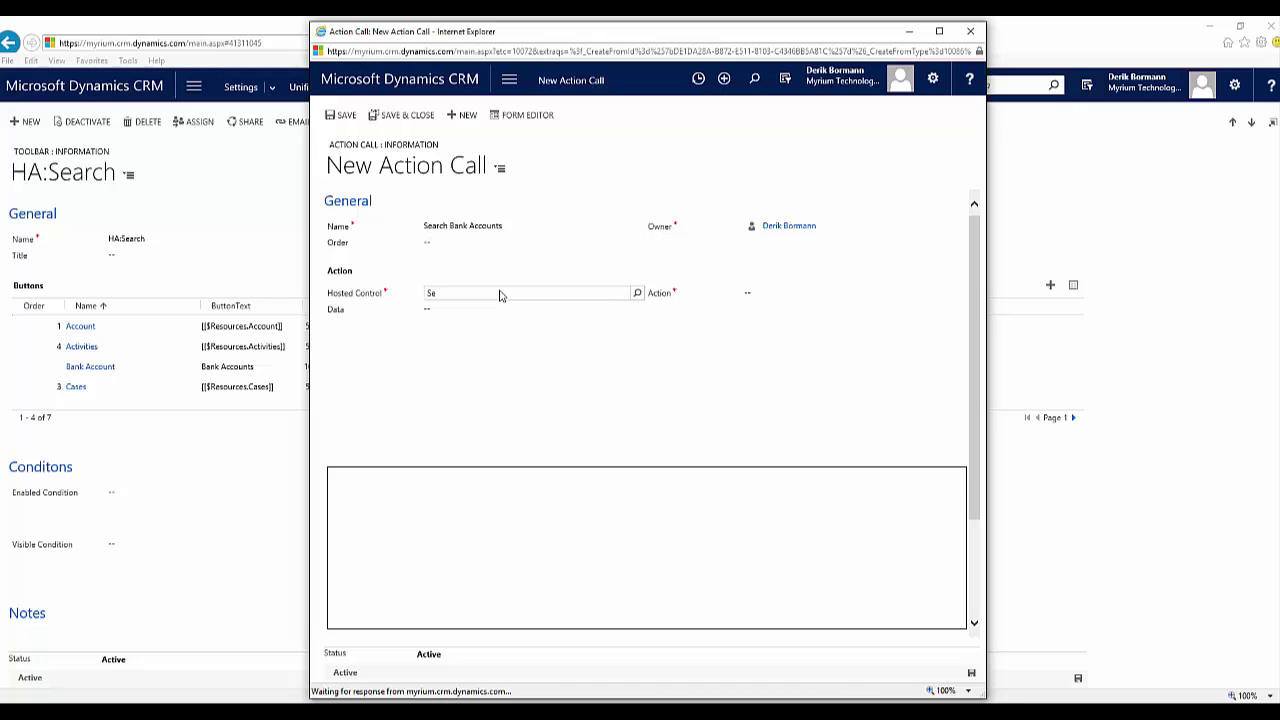
pyautogui.write('arch')
pyautogui.press('Tab')
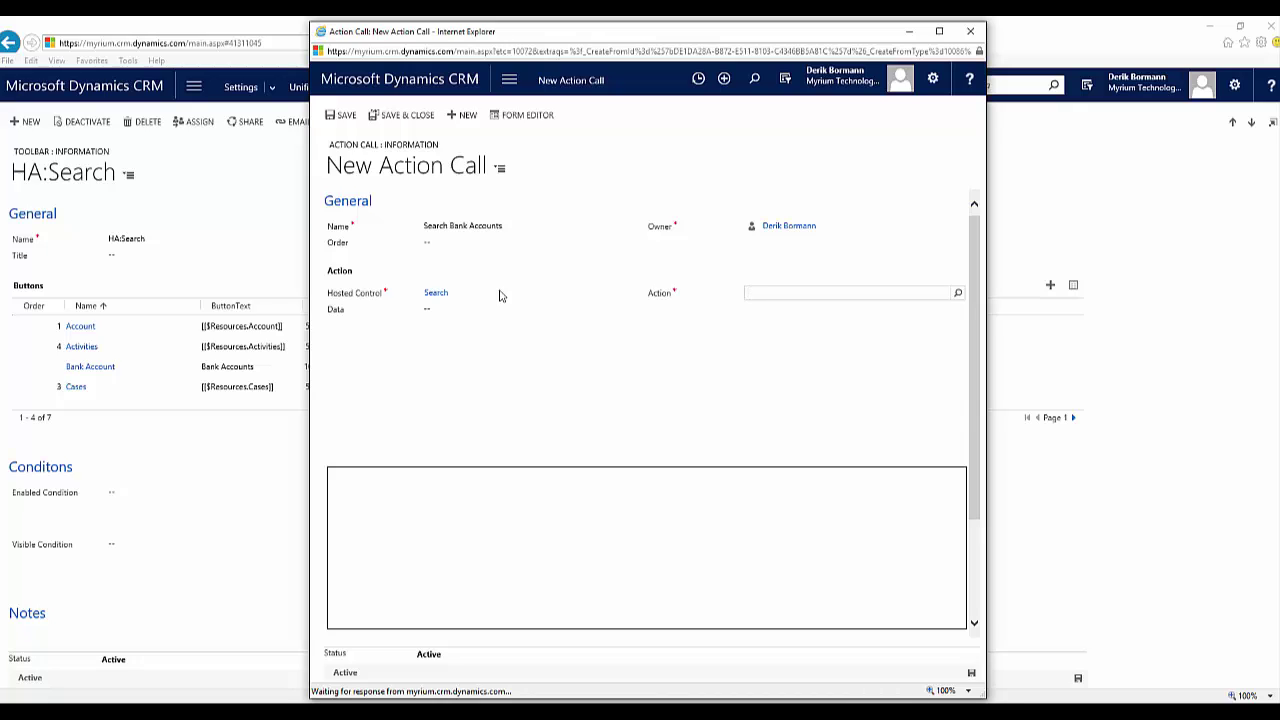
pyautogui.write('Find')
pyautogui.press('Tab')
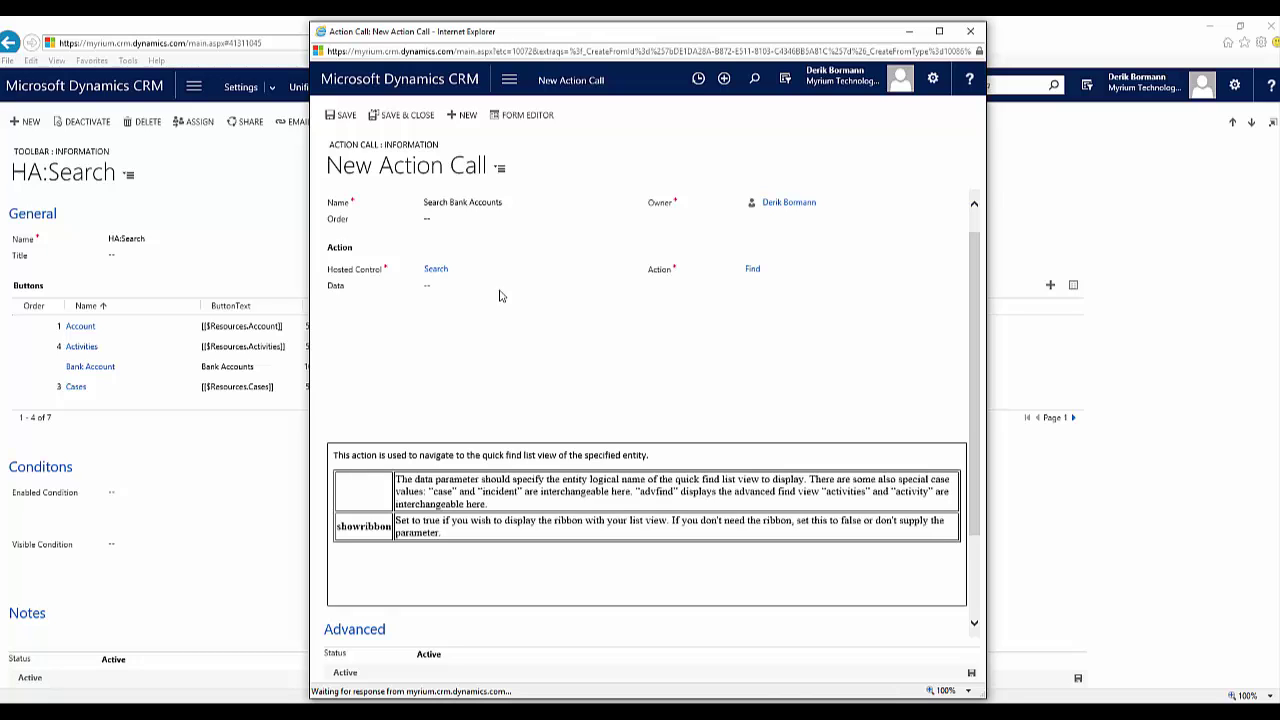
# Step: Enter usd_bankaccount as the action call's data, then save and close the record
pyautogui.click(480, 292)
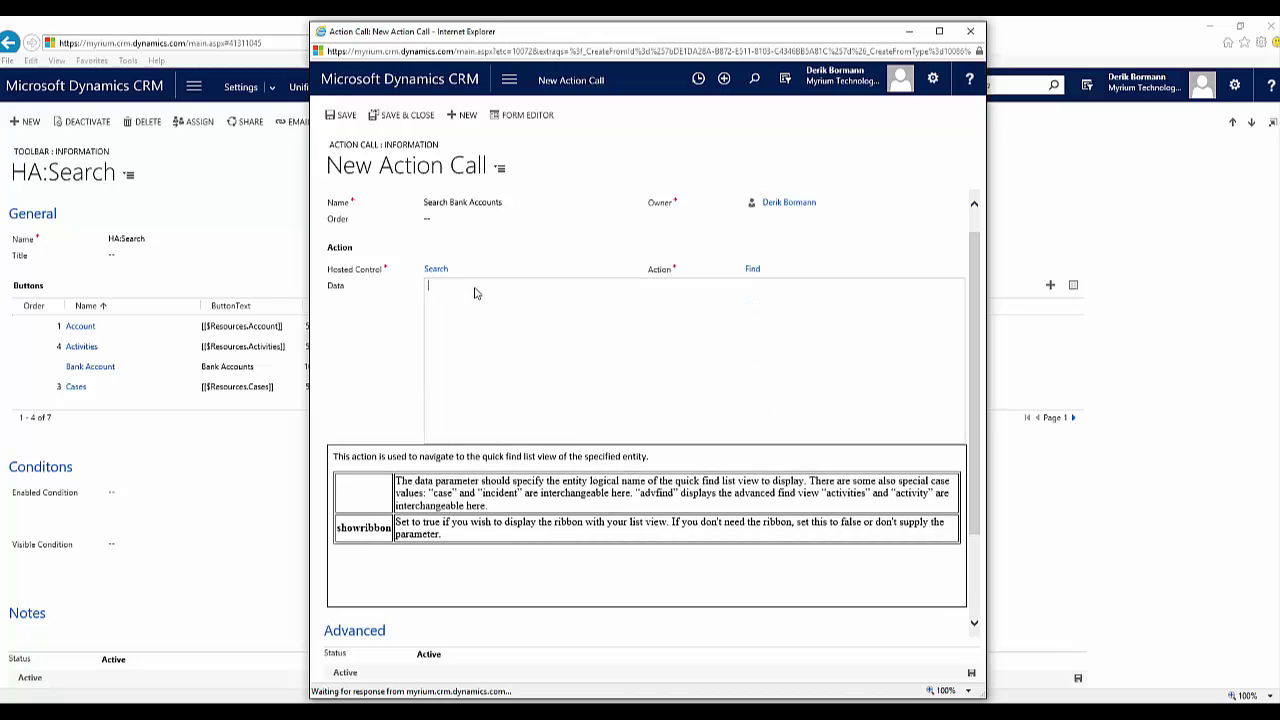
pyautogui.write('usd_bankaccounts')
pyautogui.press('Tab')
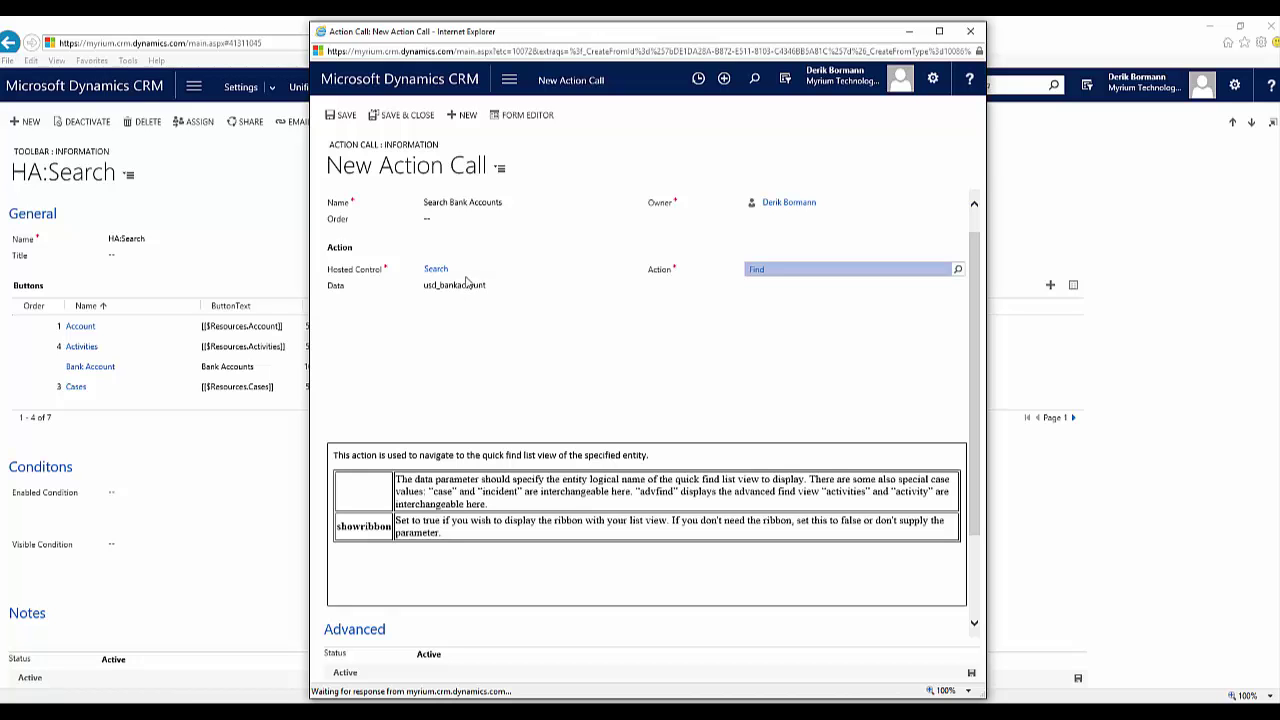
pyautogui.click(413, 117)
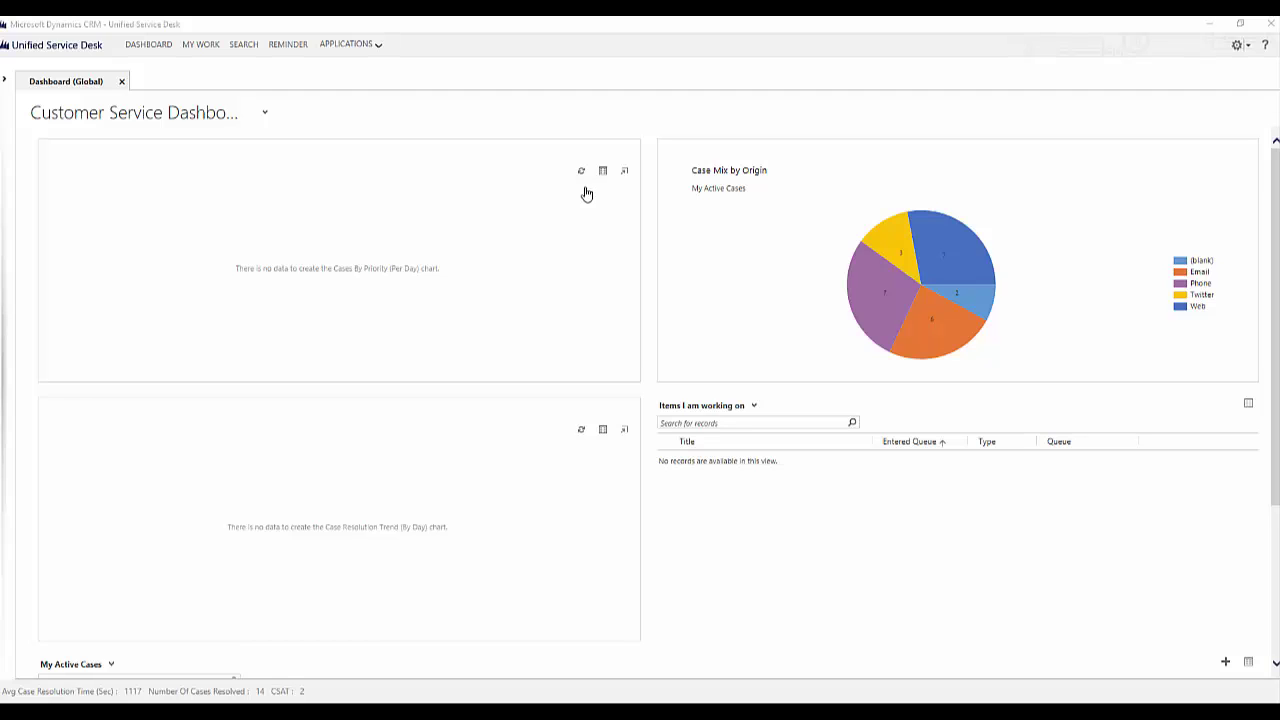
# Step: Switch to the Unified Service Desk client, open its search area and try the new Bank Accounts button
pyautogui.click(244, 46)
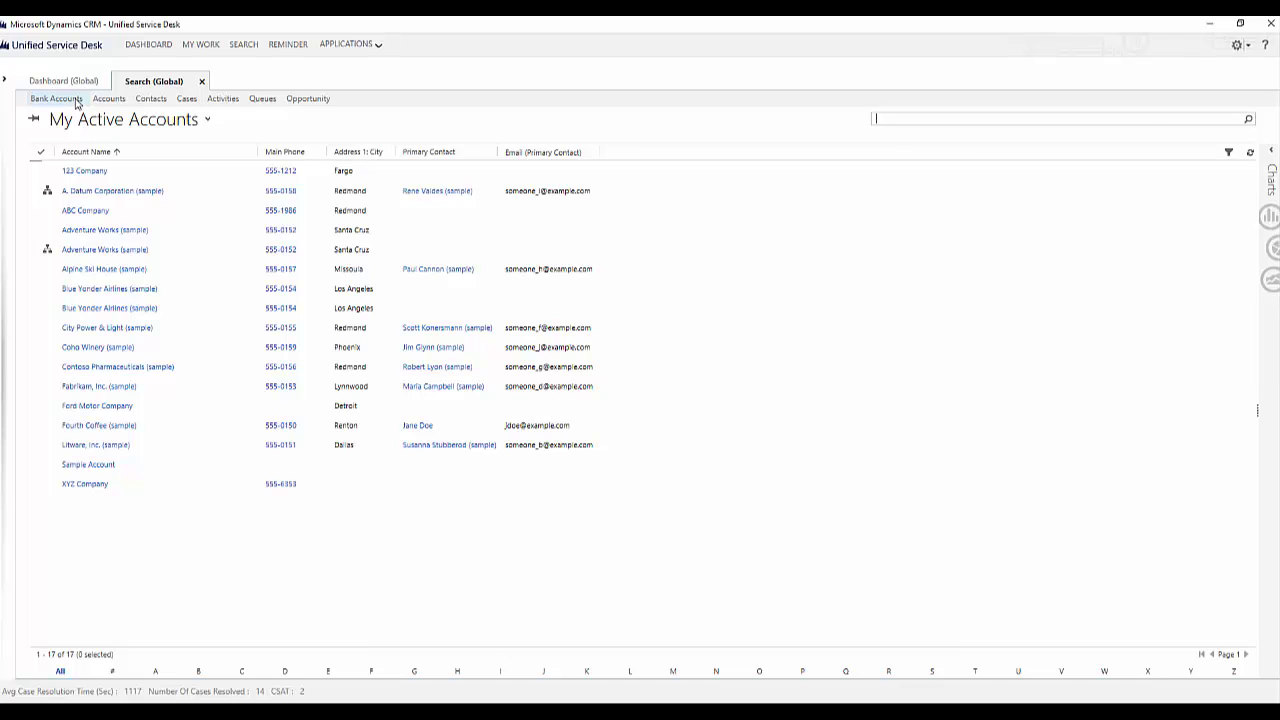
pyautogui.click(56, 98)
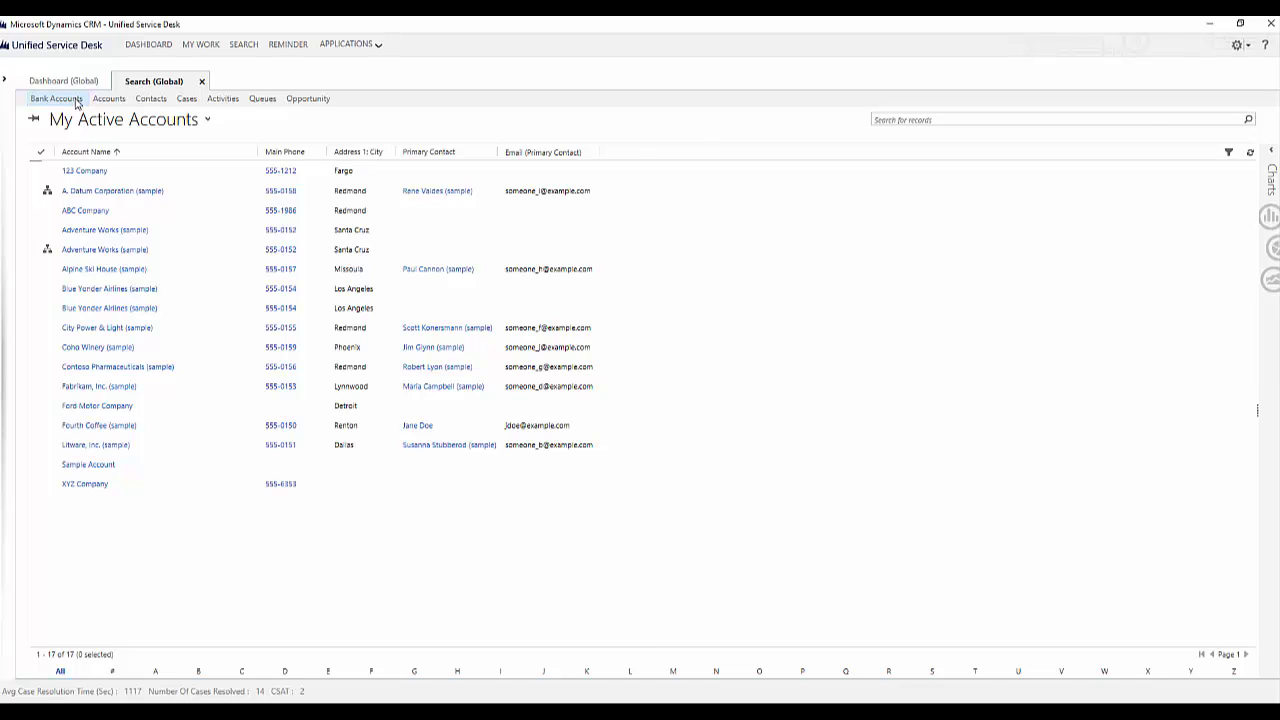